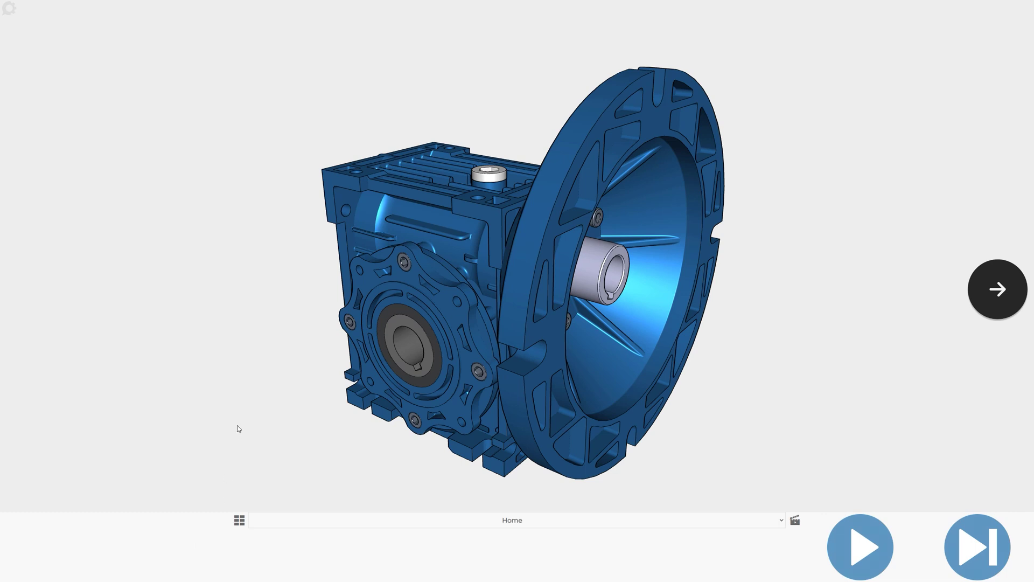
Leave view mode and set the project's Viewer Navigation Overlay to None, saving the project settings
key("p")
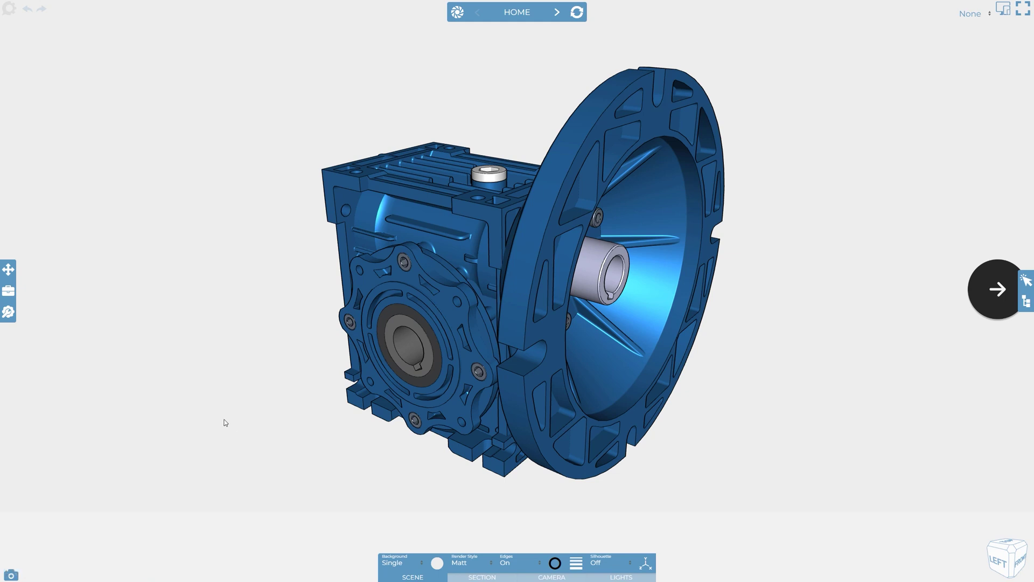
left_click(13, 317)
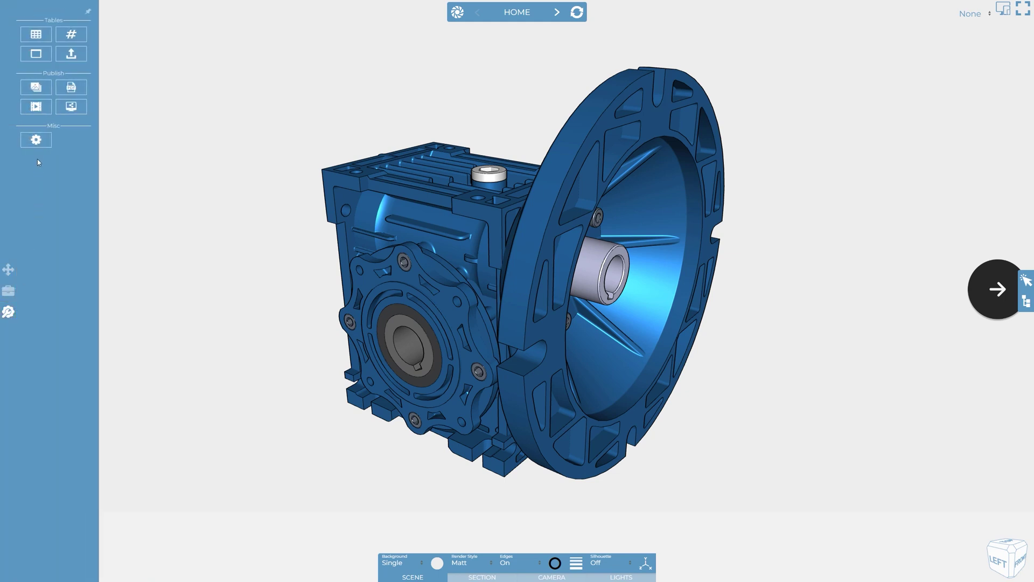
left_click(36, 141)
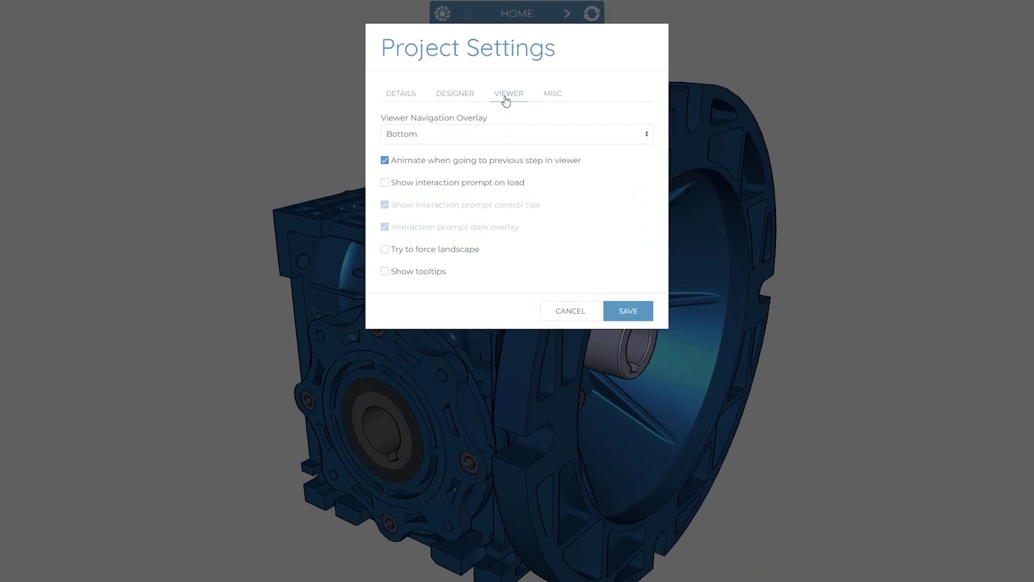
left_click(510, 135)
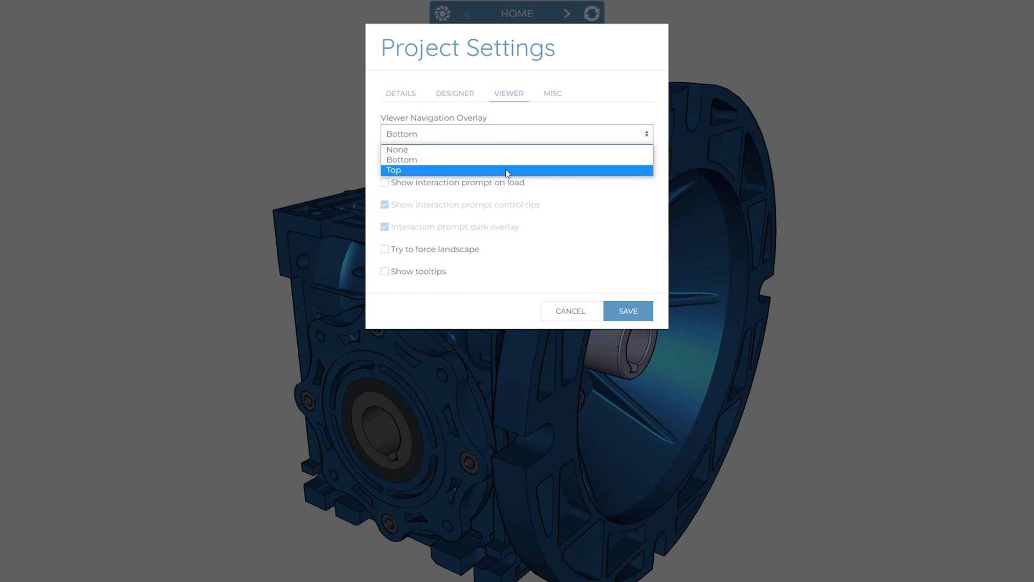
left_click(503, 151)
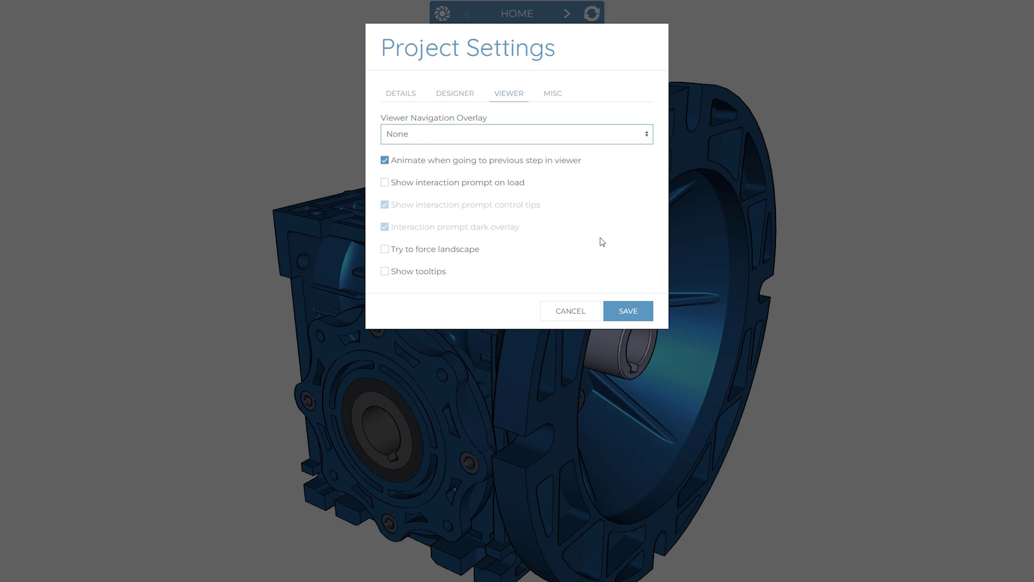
left_click(626, 312)
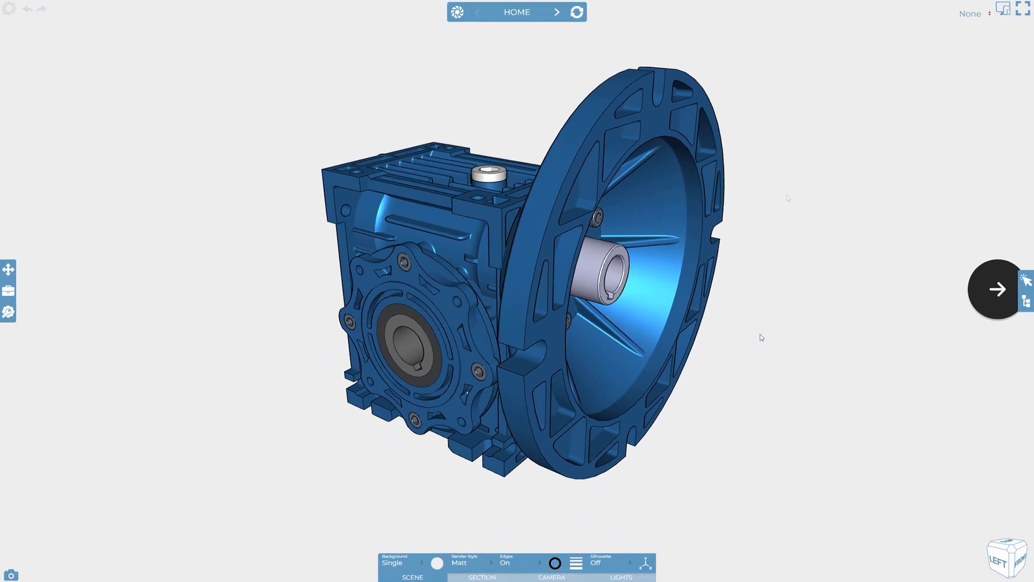
On the Menu step, give the back arrow image an on-click Navigation link to Previous Step
left_click(558, 12)
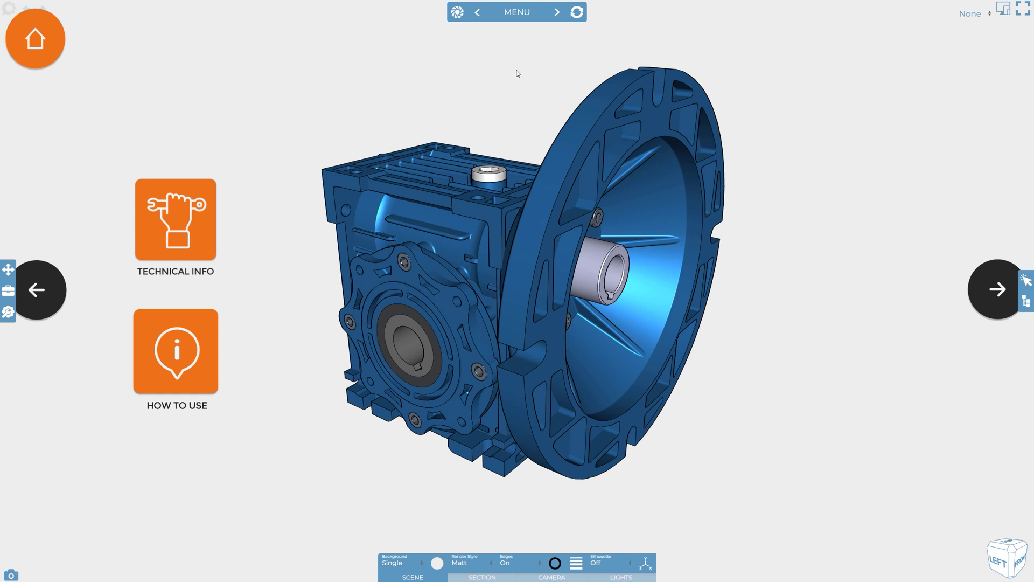
left_click(44, 282)
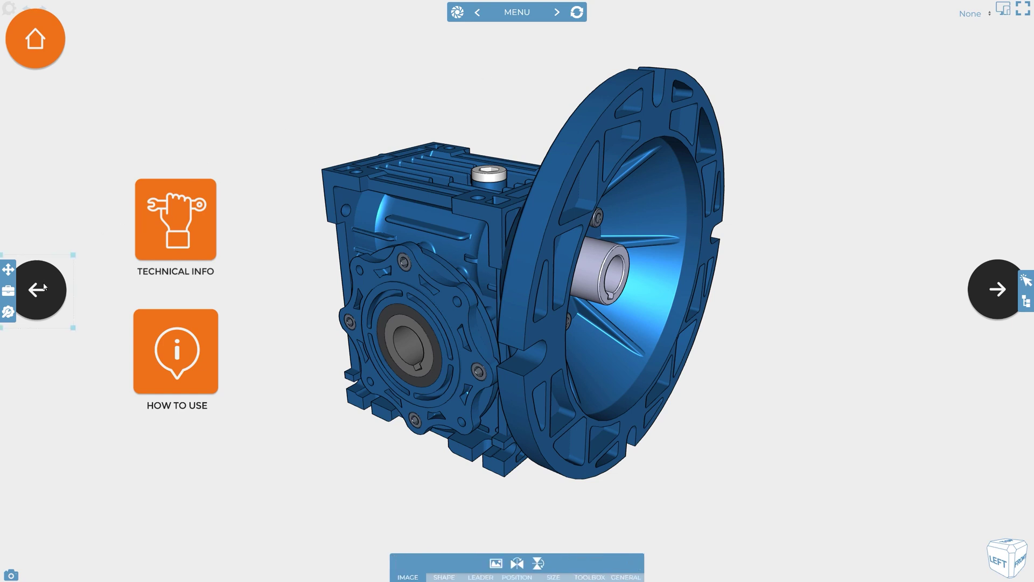
left_click(623, 578)
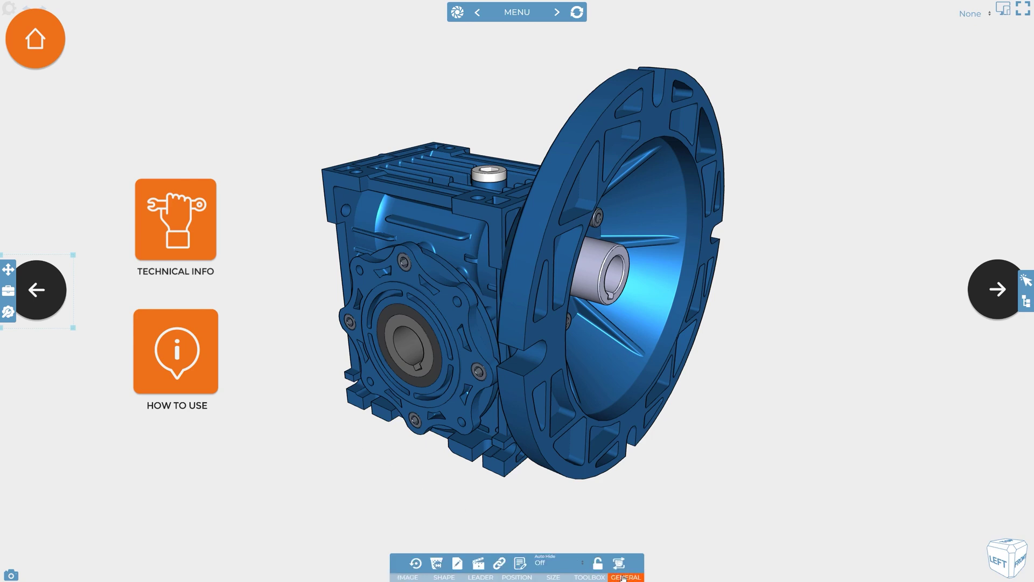
left_click(499, 563)
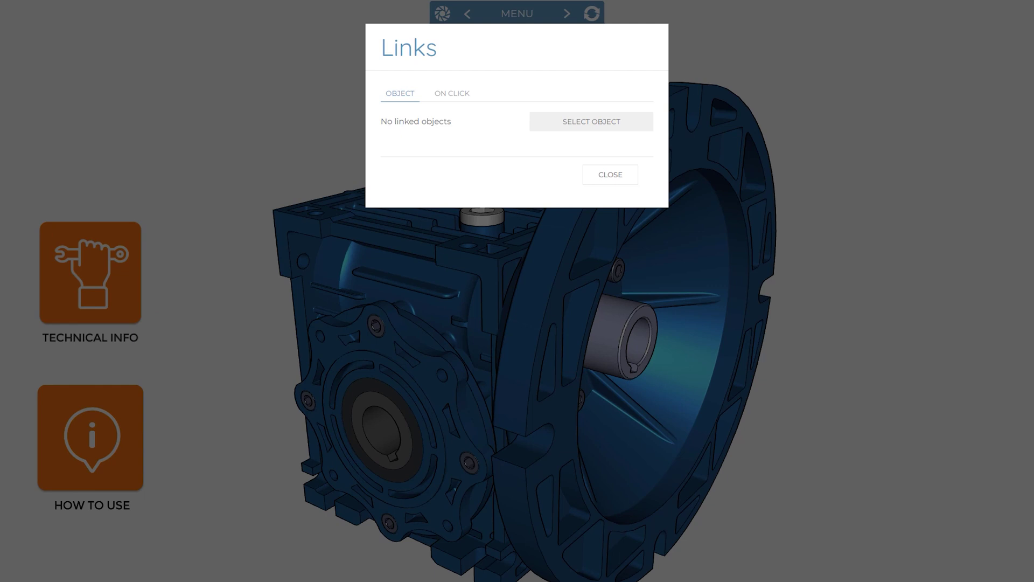
left_click(456, 97)
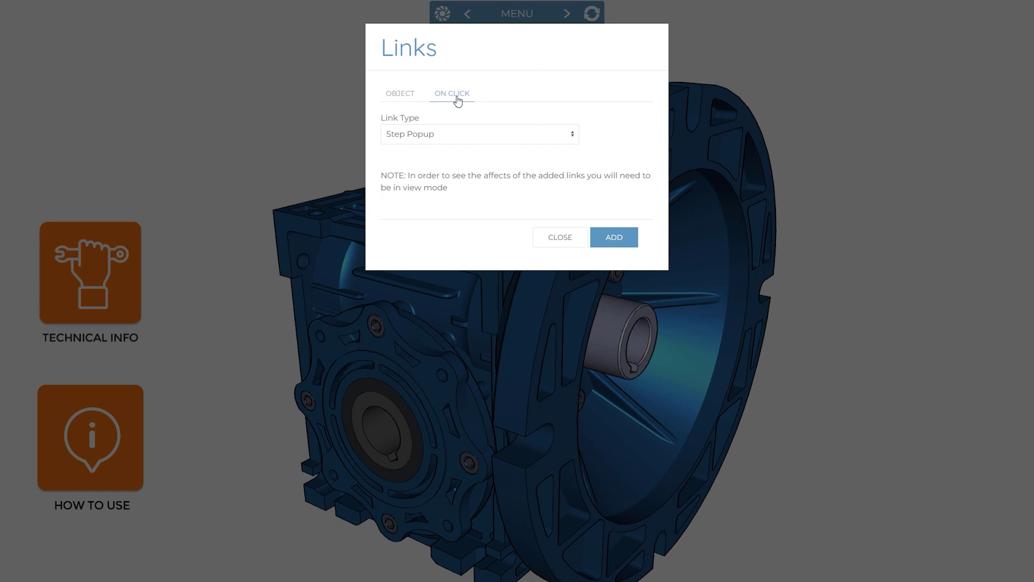
left_click(518, 139)
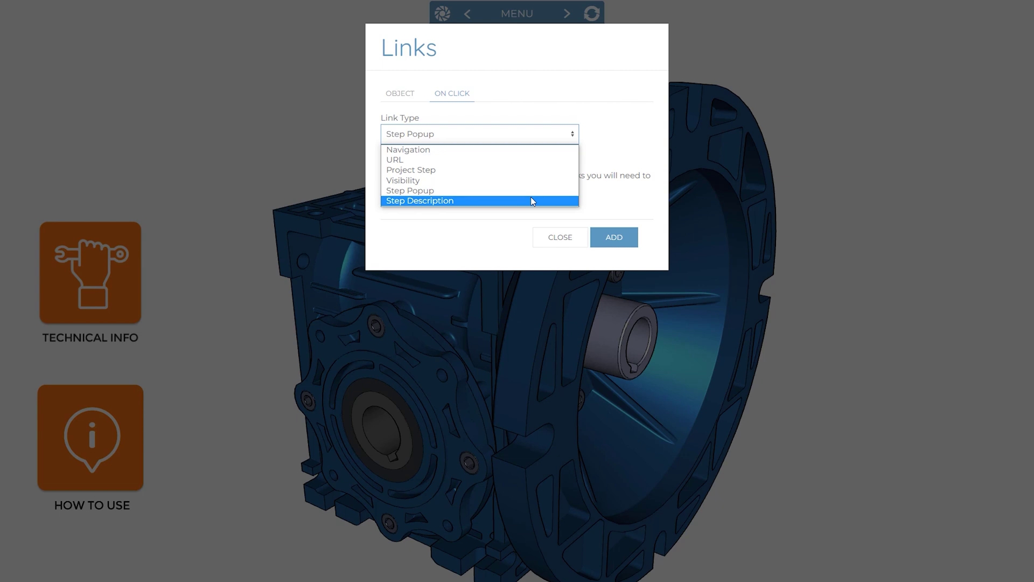
left_click(529, 150)
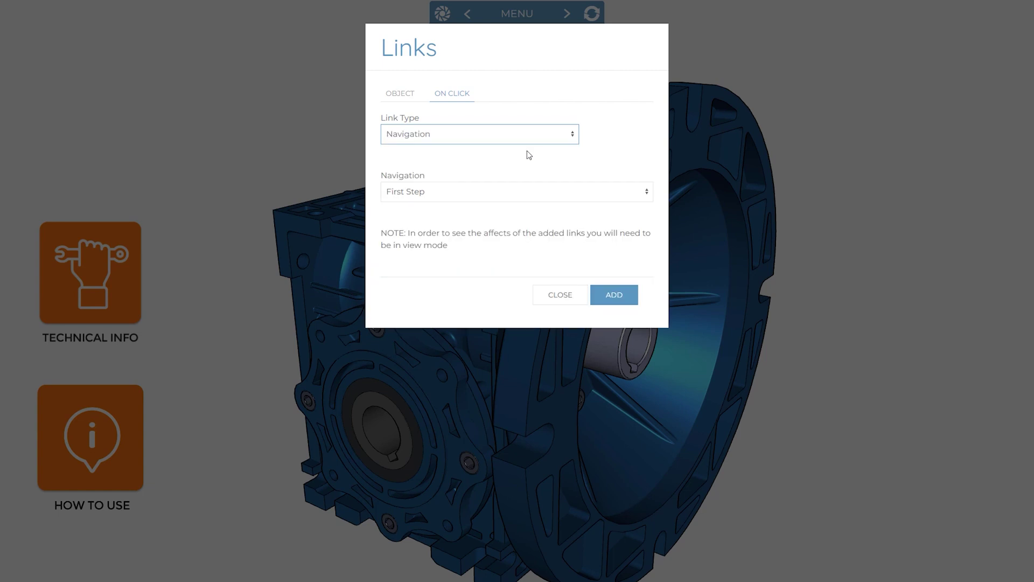
left_click(516, 195)
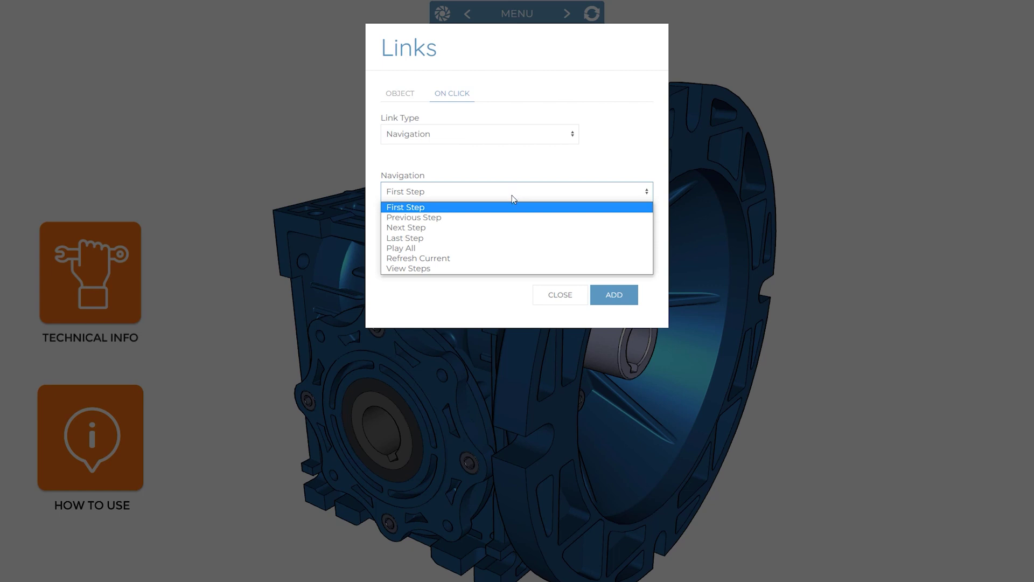
left_click(510, 217)
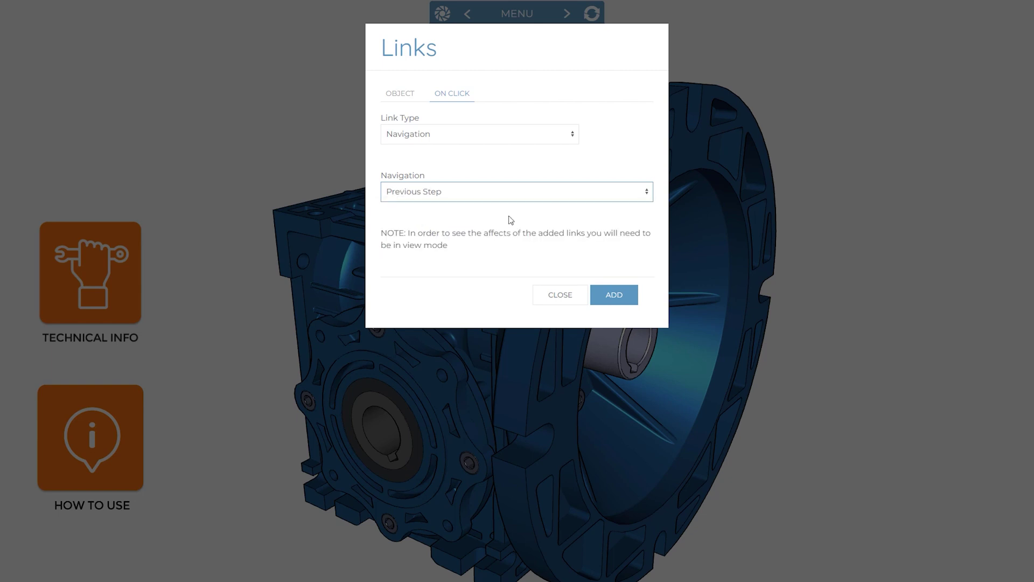
left_click(608, 295)
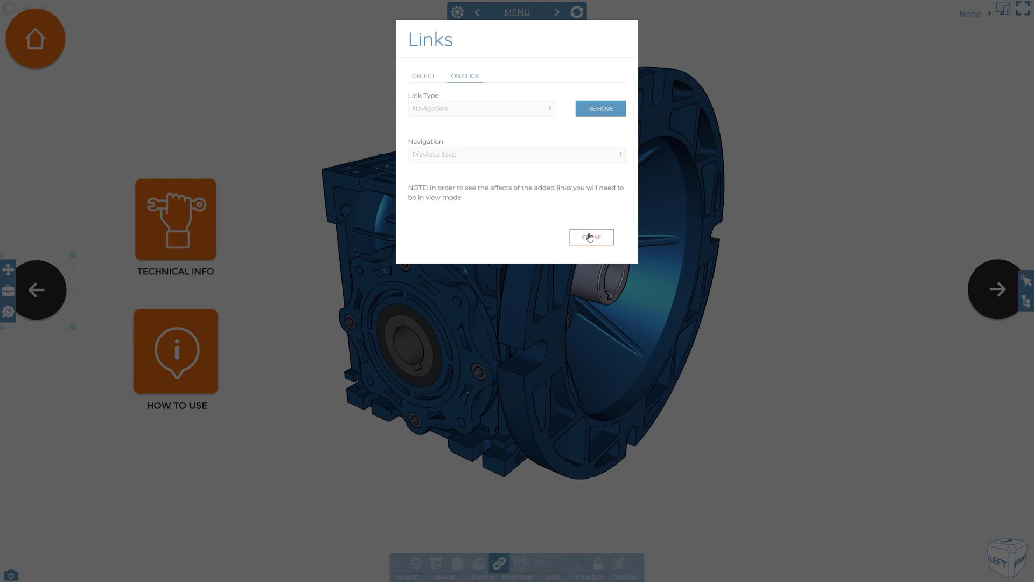
left_click(591, 237)
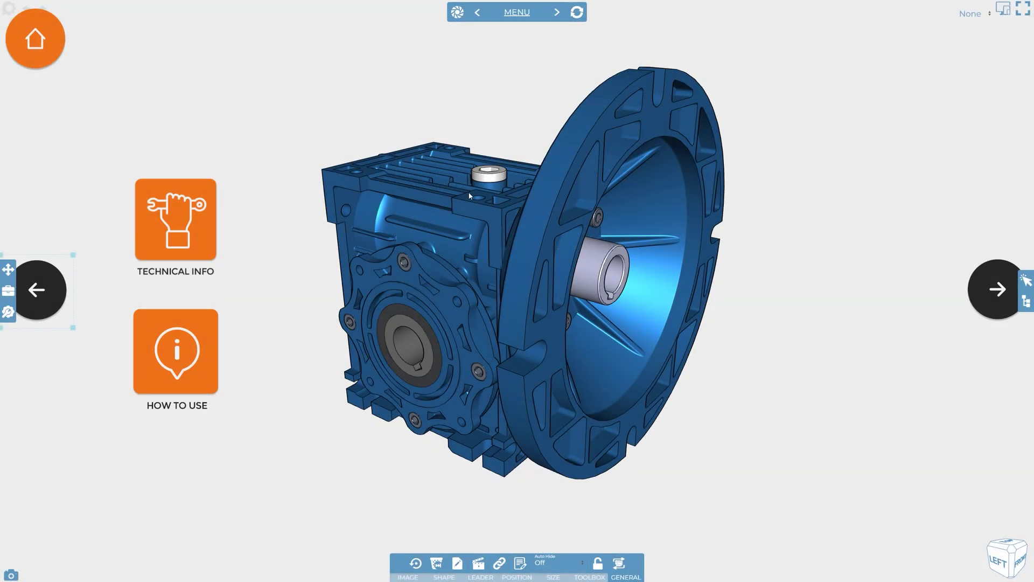
Give the home icon an on-click Navigation link to First Step and update the Menu step
left_click(50, 40)
left_click(499, 563)
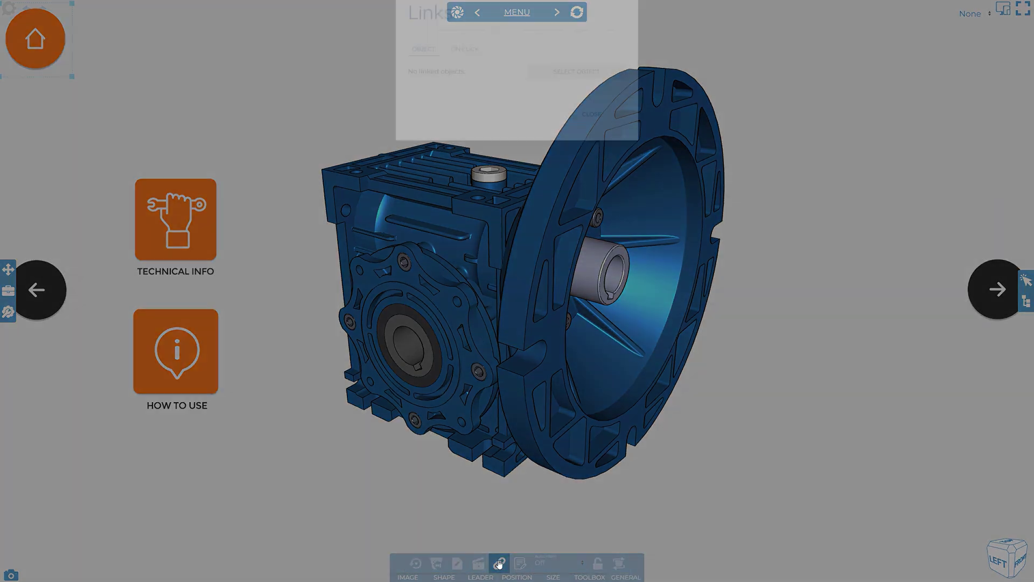
left_click(465, 79)
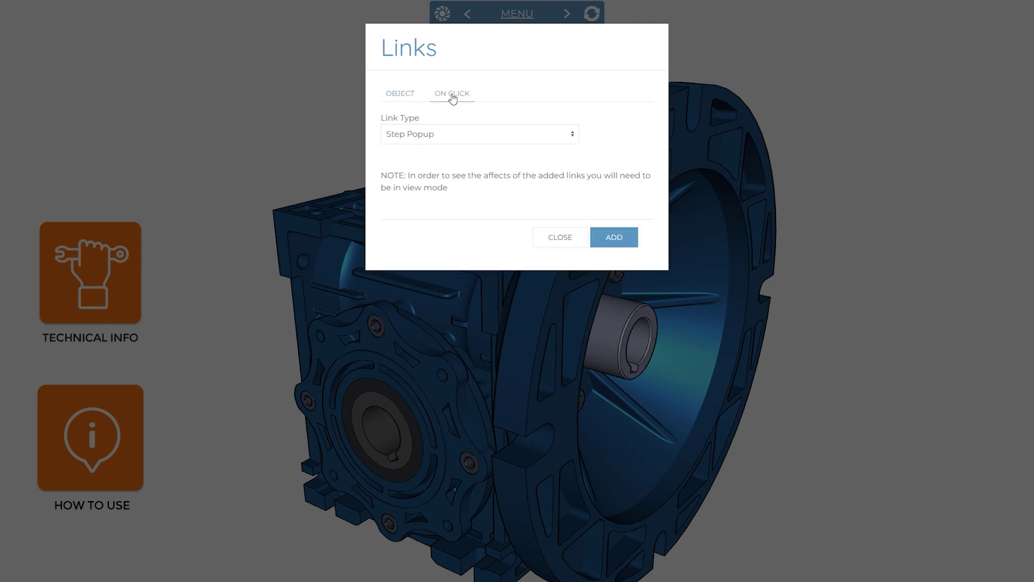
left_click(456, 135)
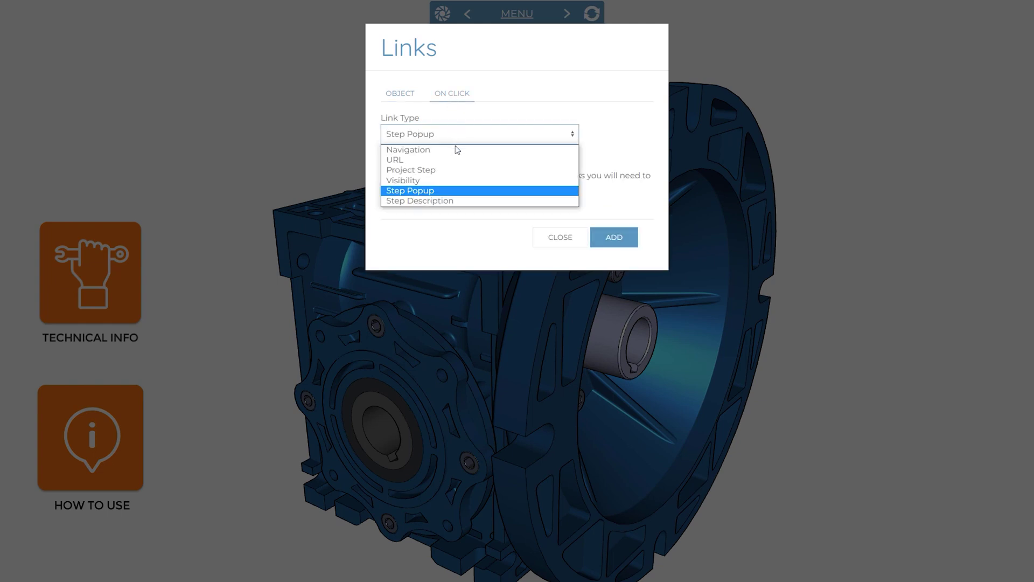
left_click(456, 147)
left_click(475, 193)
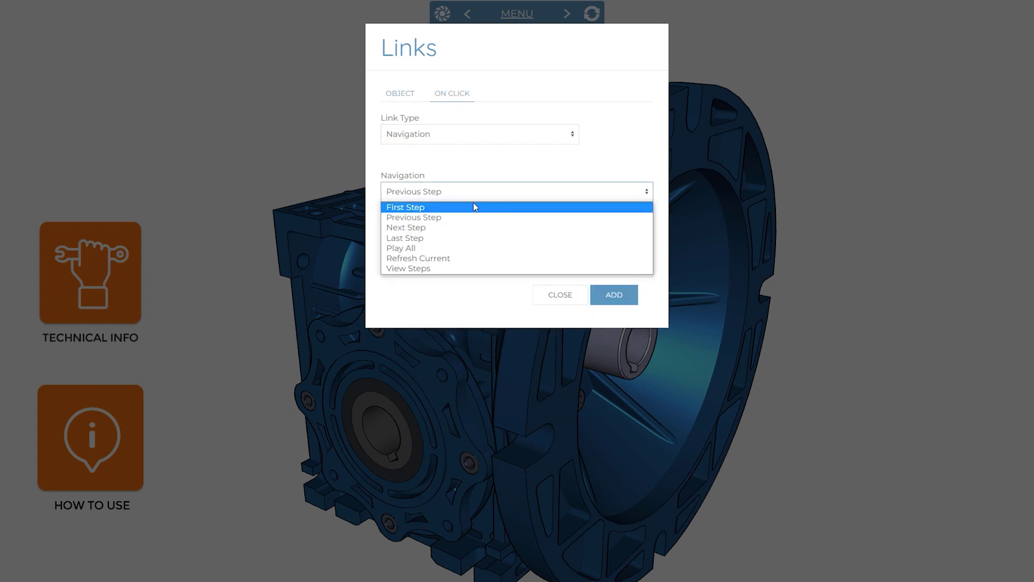
left_click(474, 207)
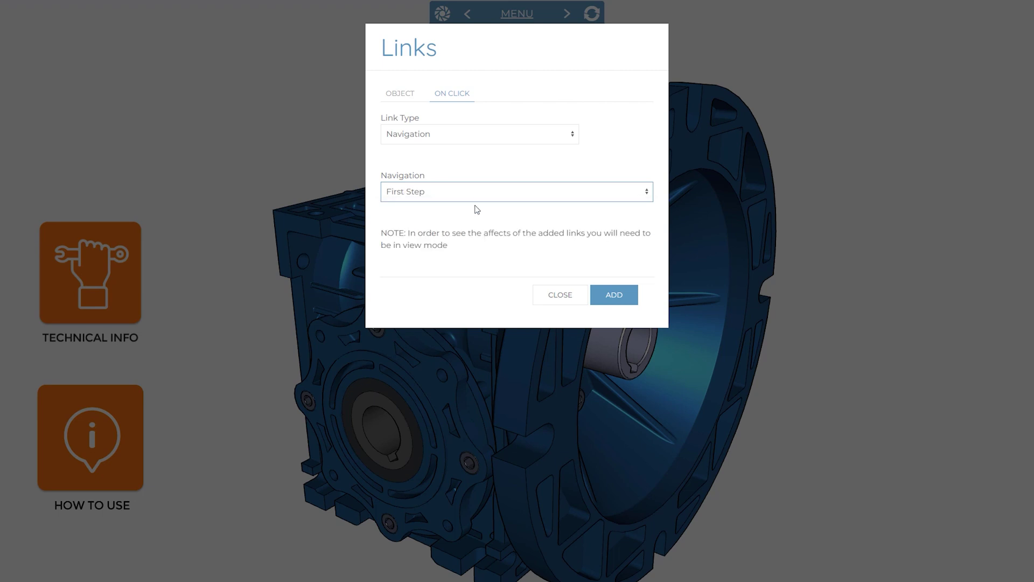
left_click(602, 293)
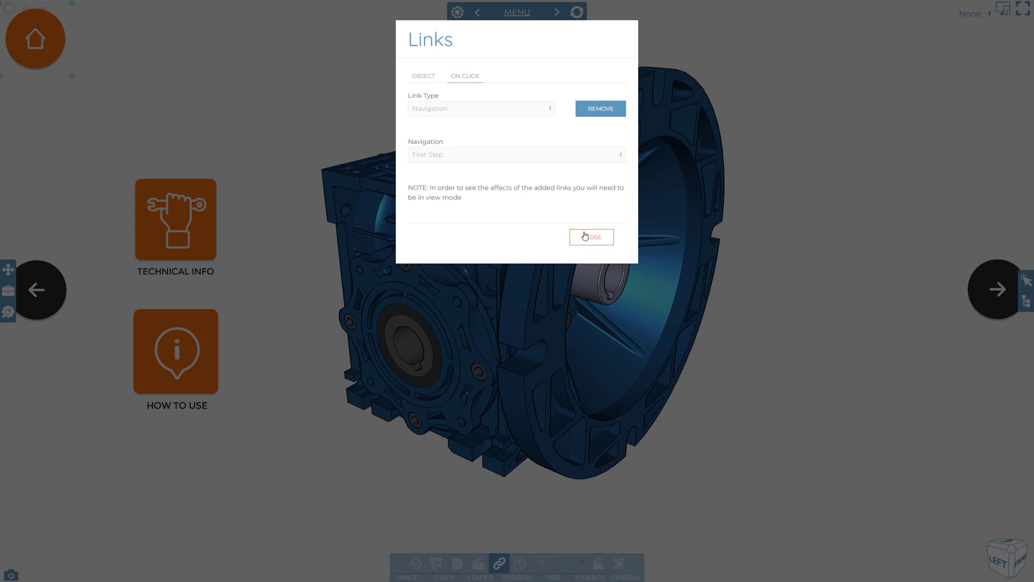
left_click(585, 236)
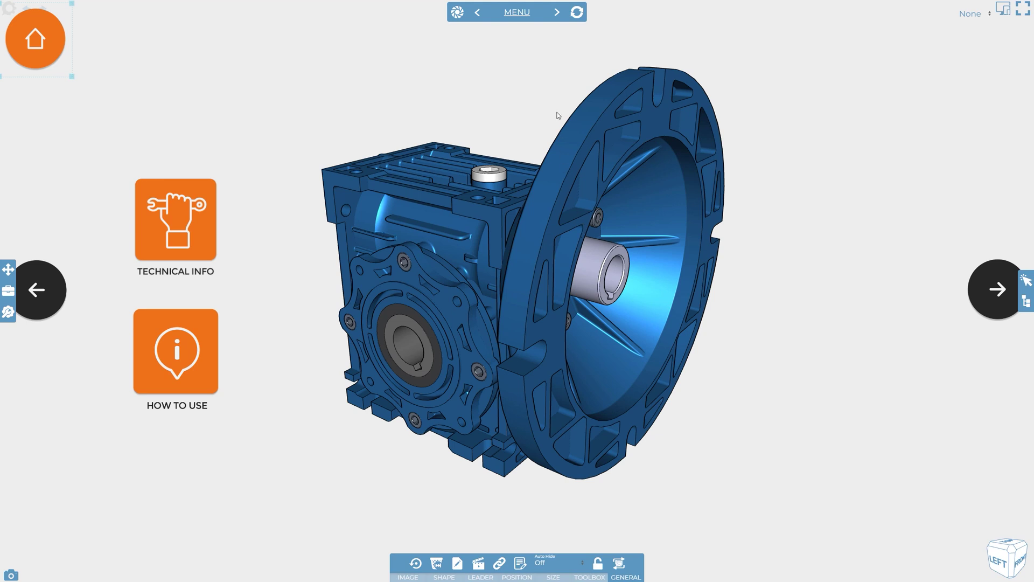
mouse_move(591, 20)
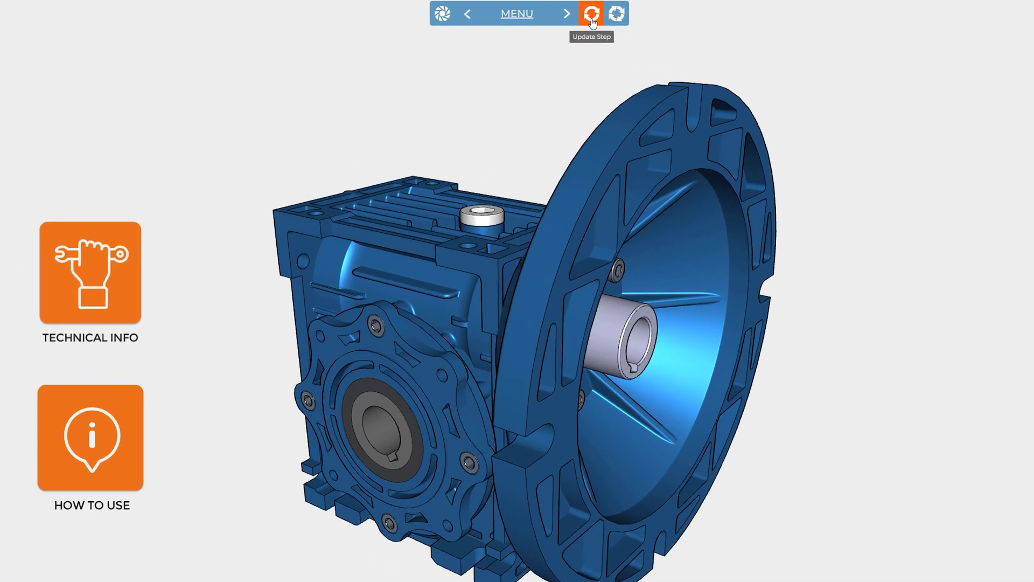
left_click(614, 20)
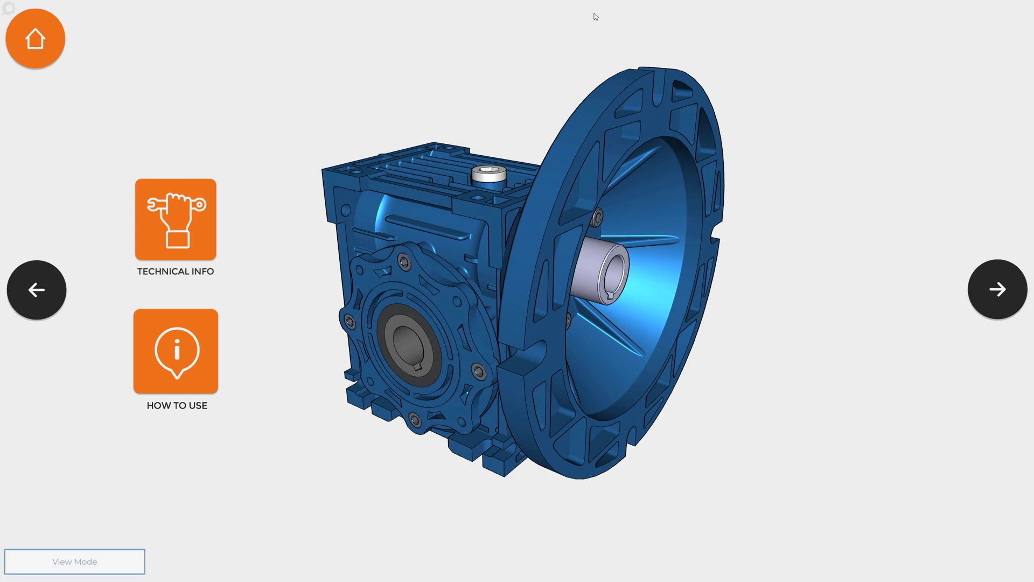
Test the forward arrow, back arrow and home icon links in view mode
left_click(981, 285)
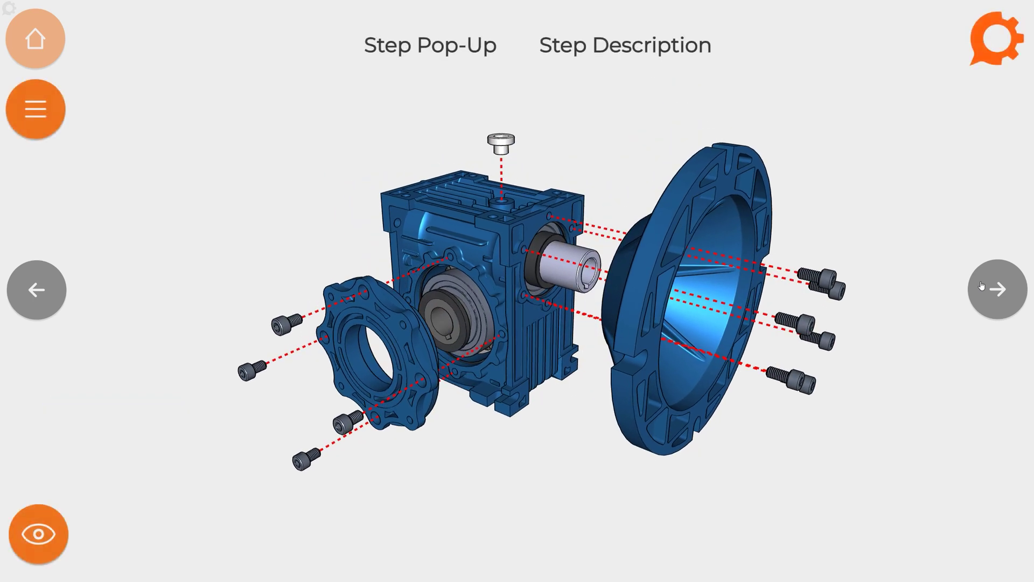
left_click(53, 292)
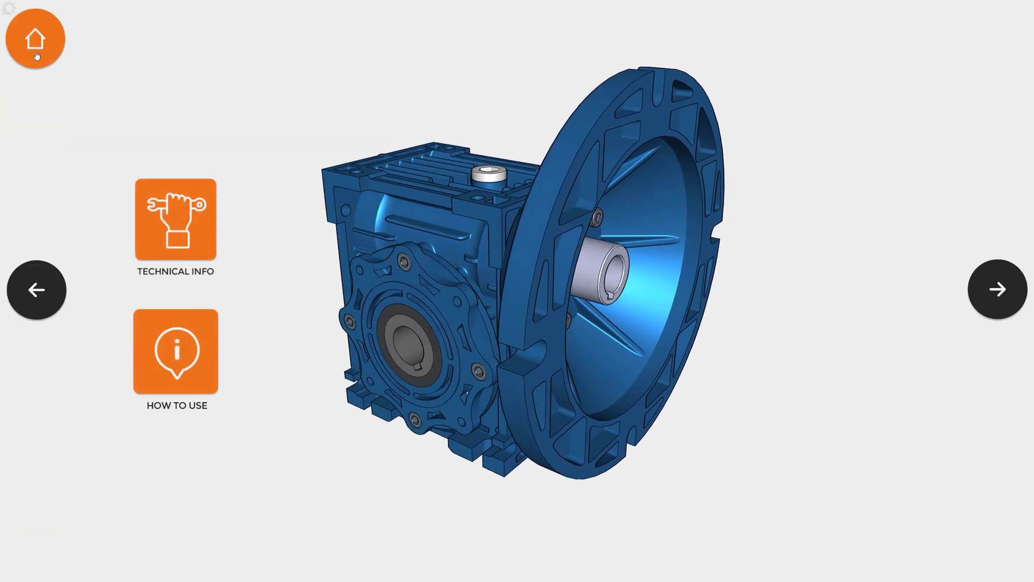
left_click(986, 296)
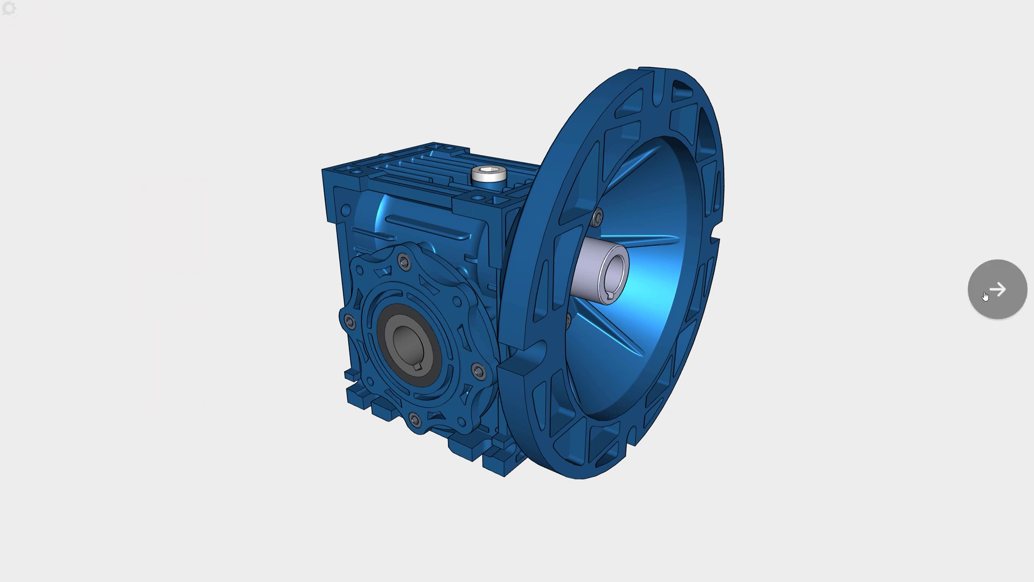
left_click(995, 295)
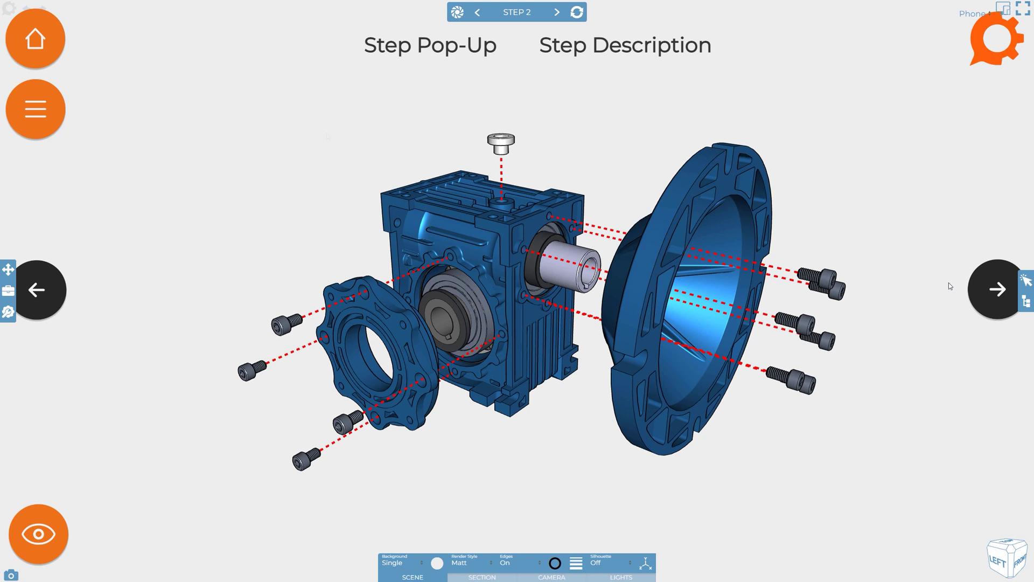
On Step 2, remove the existing Project Step link from the orange three-line menu icon
left_click(46, 112)
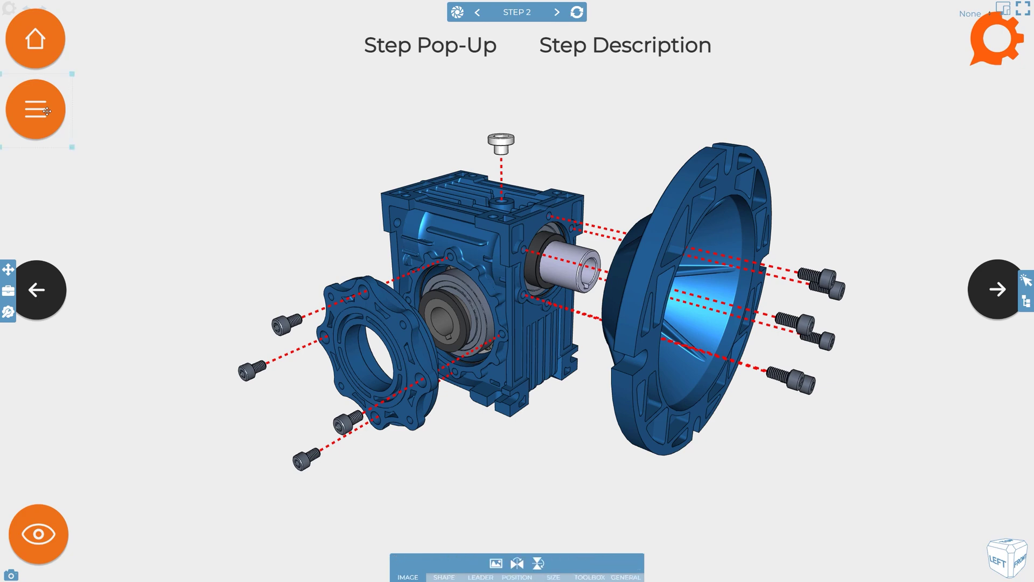
left_click(630, 577)
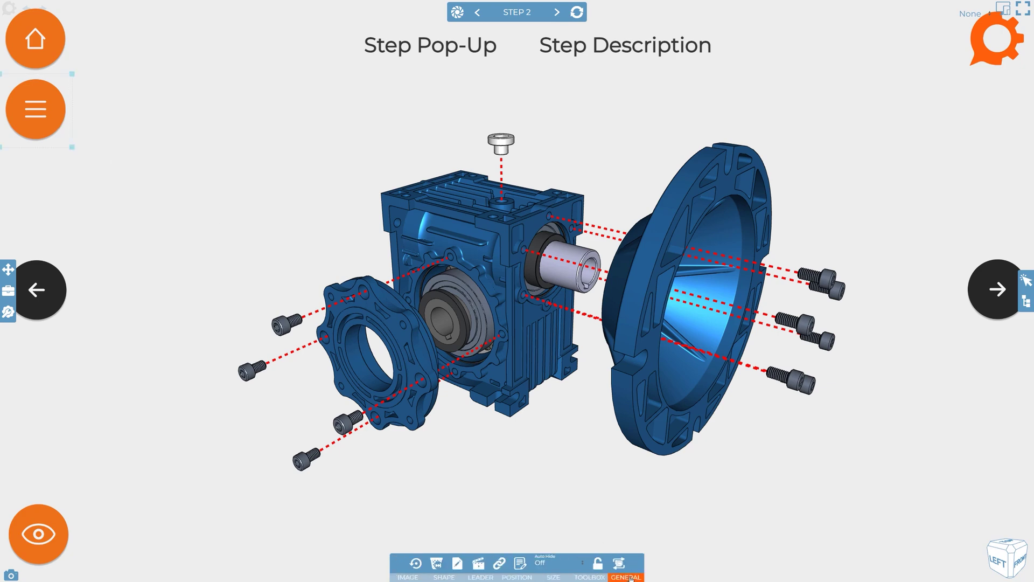
left_click(500, 563)
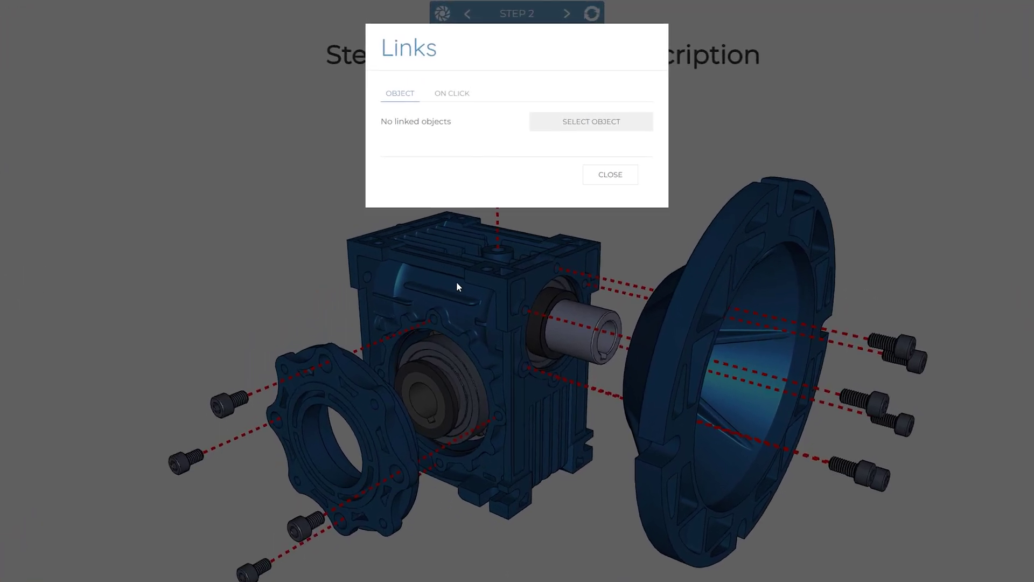
left_click(457, 96)
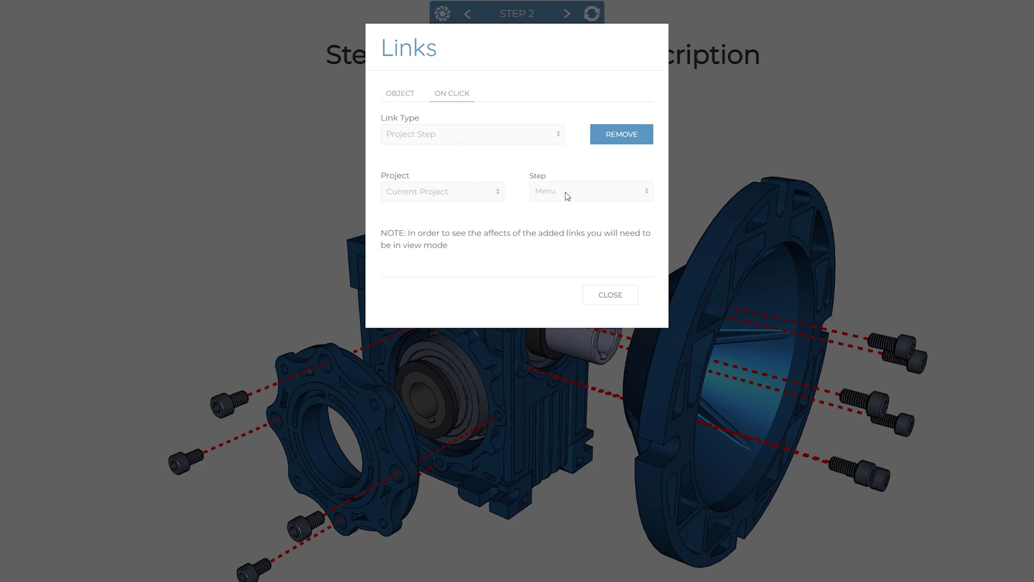
left_click(621, 134)
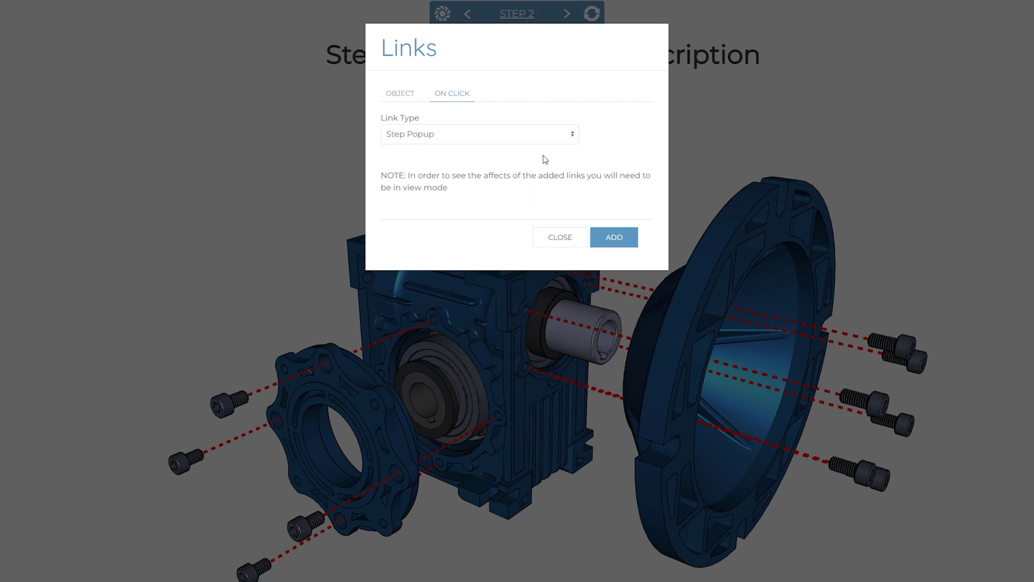
Review the Project Step link options for the three-line menu icon, including the list of available projects, and leave without adding a link
left_click(535, 135)
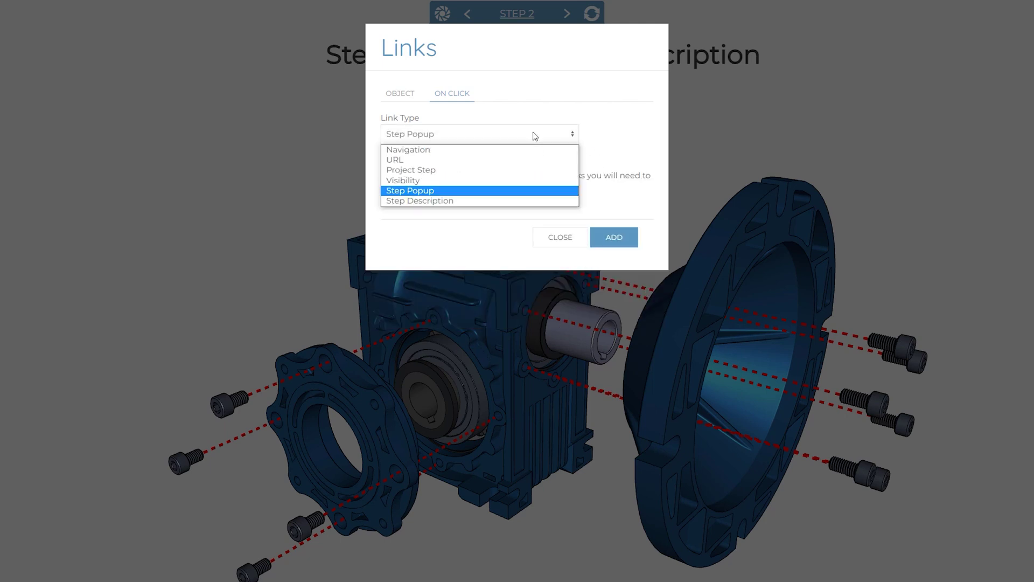
left_click(532, 171)
left_click(496, 195)
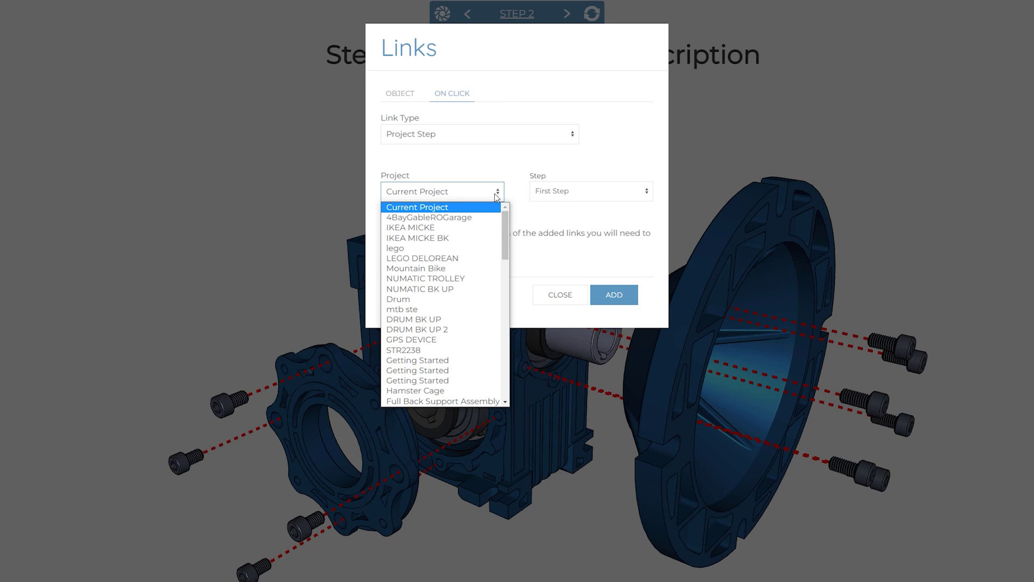
left_click(518, 201)
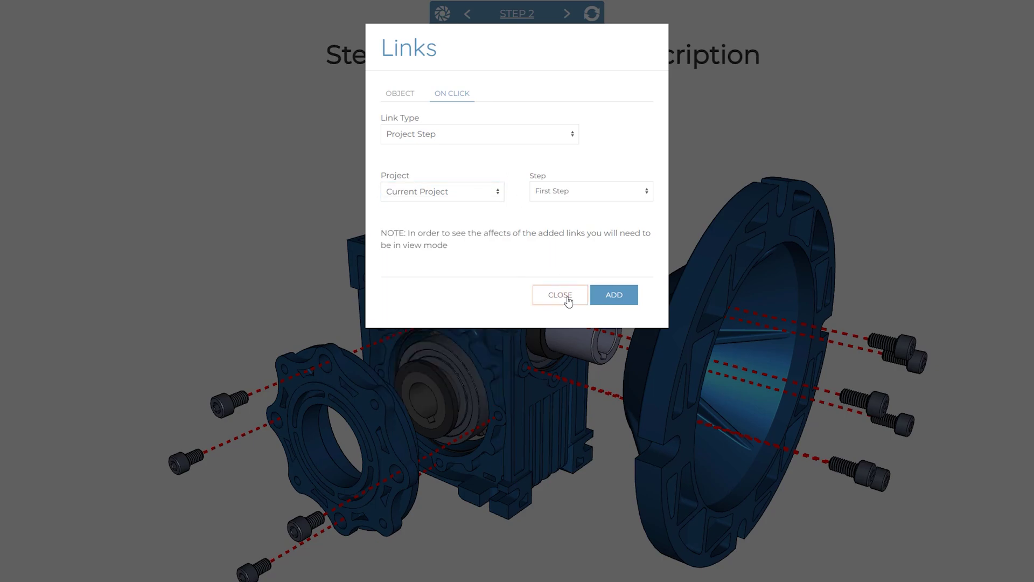
left_click(563, 294)
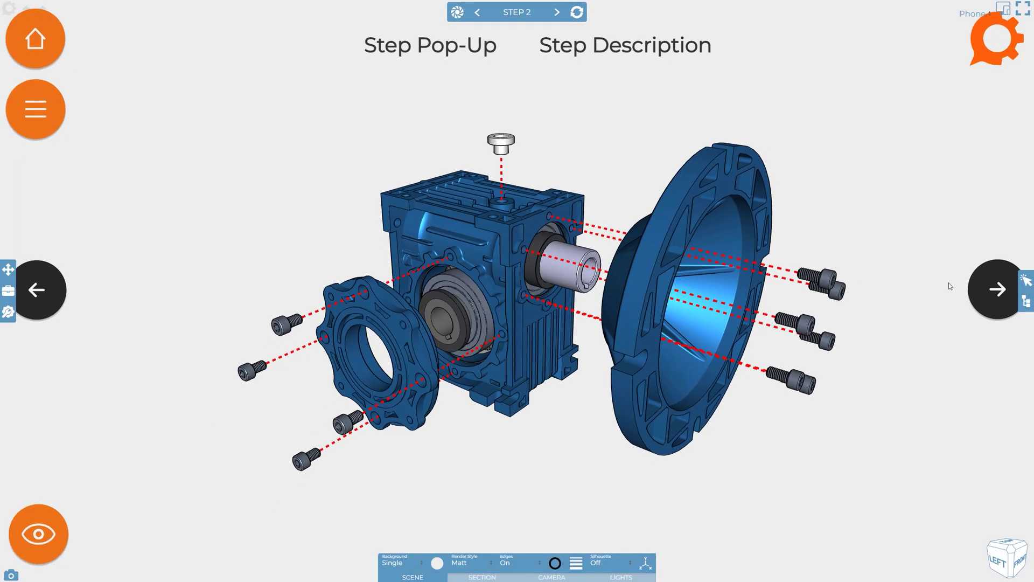
Test the orange eye icon's on-click link on Step 2 in view mode
left_click(994, 65)
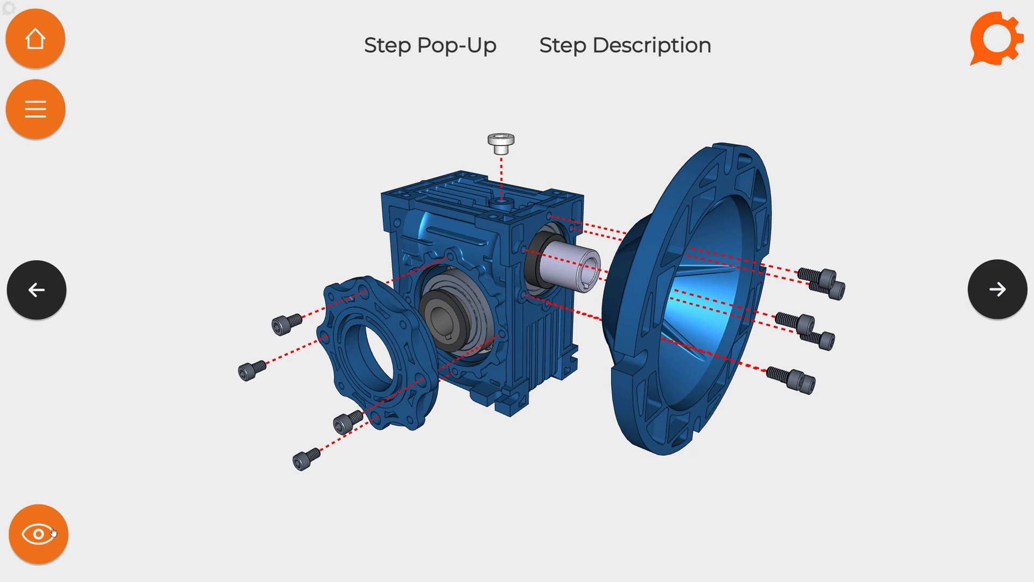
left_click(39, 533)
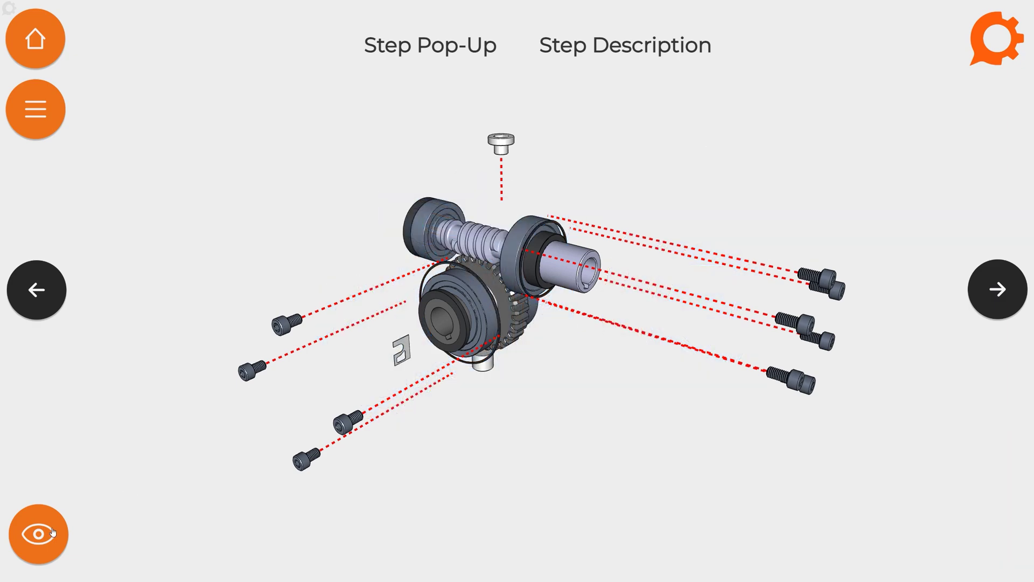